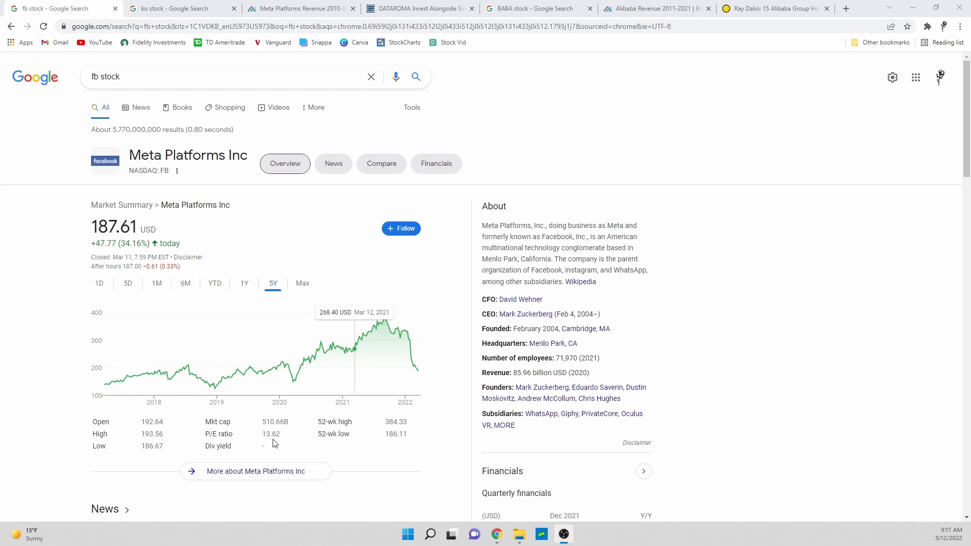
Switch to the Coca-Cola (KO) stock search results and its one-day price chart
{"action": "left_click", "coordinate": [174, 8]}
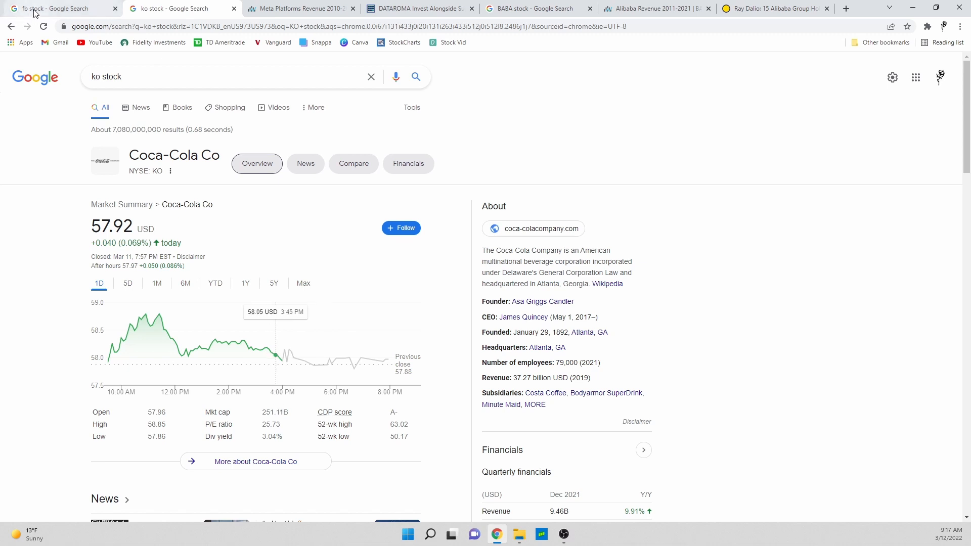
Return to the Meta Platforms (FB) stock quote results
{"action": "left_click", "coordinate": [54, 9]}
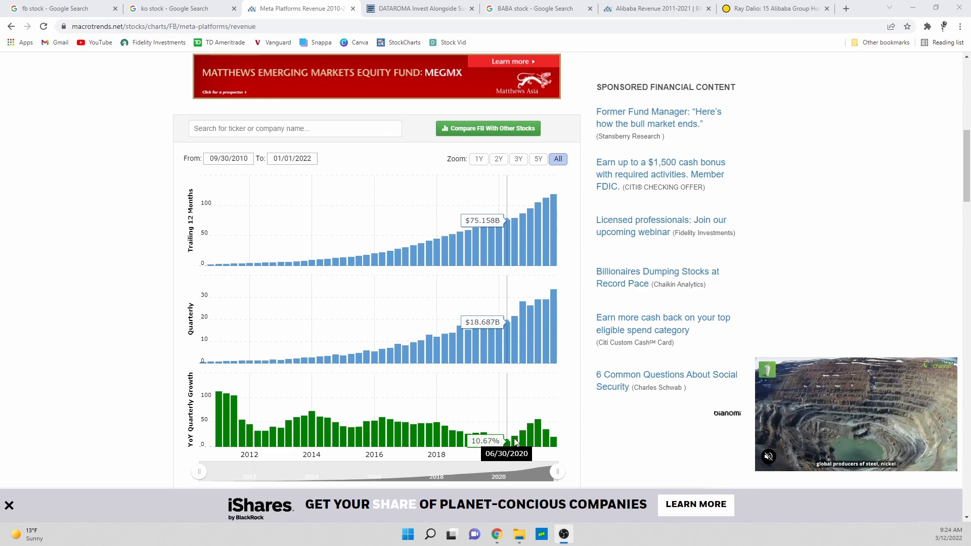
Move from the Macrotrends revenue charts to the Dataroma superinvestor stats
{"action": "key", "text": "ctrl+Tab"}
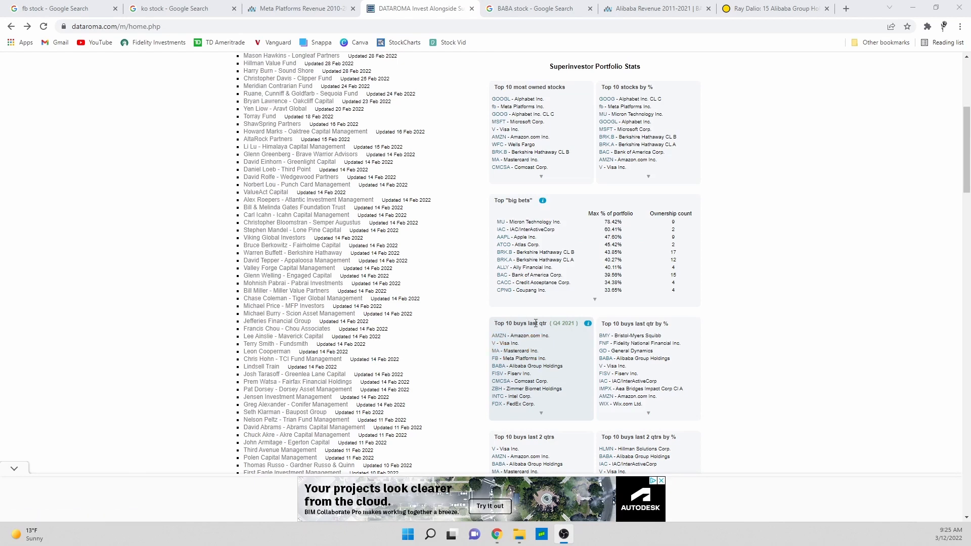
Open the 'FB - Meta Platforms Inc.' page from the Top 10 buys last quarter list
{"action": "left_click", "coordinate": [510, 360]}
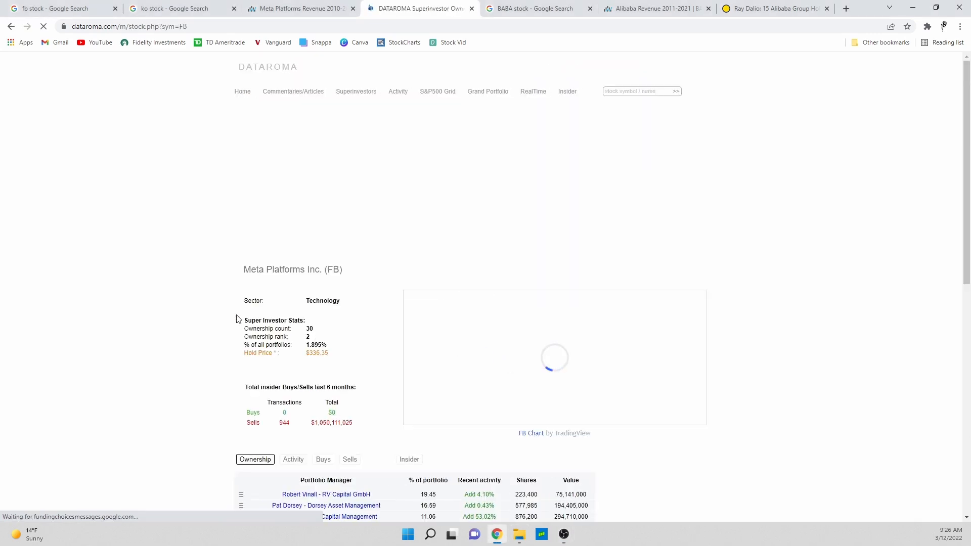
{"action": "scroll", "coordinate": [181, 311], "scroll_direction": "down", "scroll_amount": 3}
{"action": "scroll", "coordinate": [181, 311], "scroll_direction": "down", "scroll_amount": 2}
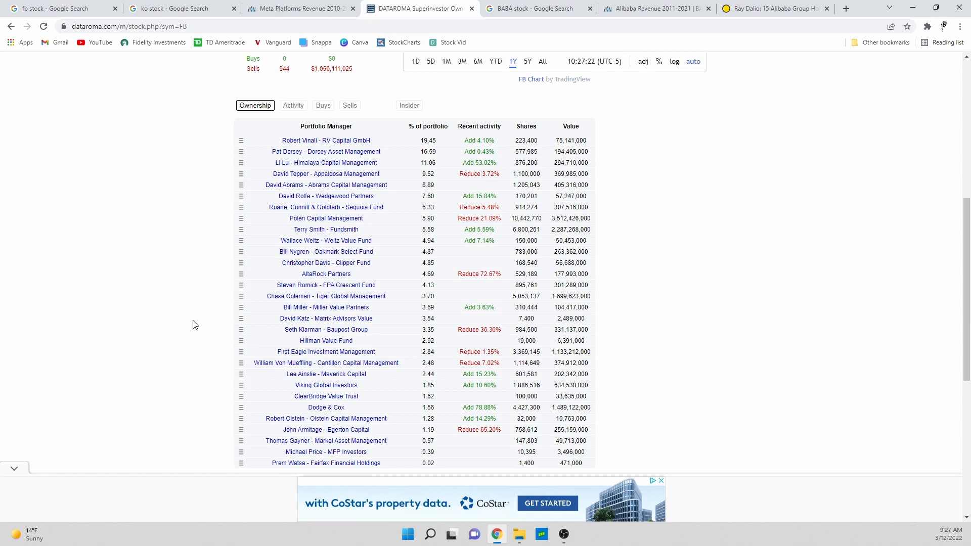
{"action": "scroll", "coordinate": [194, 327], "scroll_direction": "up", "scroll_amount": 1}
{"action": "scroll", "coordinate": [195, 326], "scroll_direction": "up", "scroll_amount": 3}
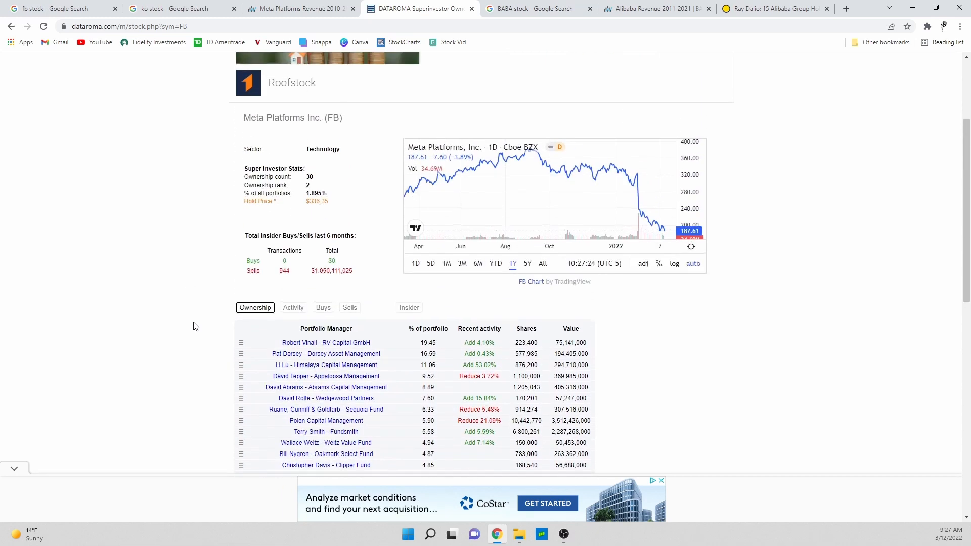
{"action": "scroll", "coordinate": [194, 326], "scroll_direction": "up", "scroll_amount": 1}
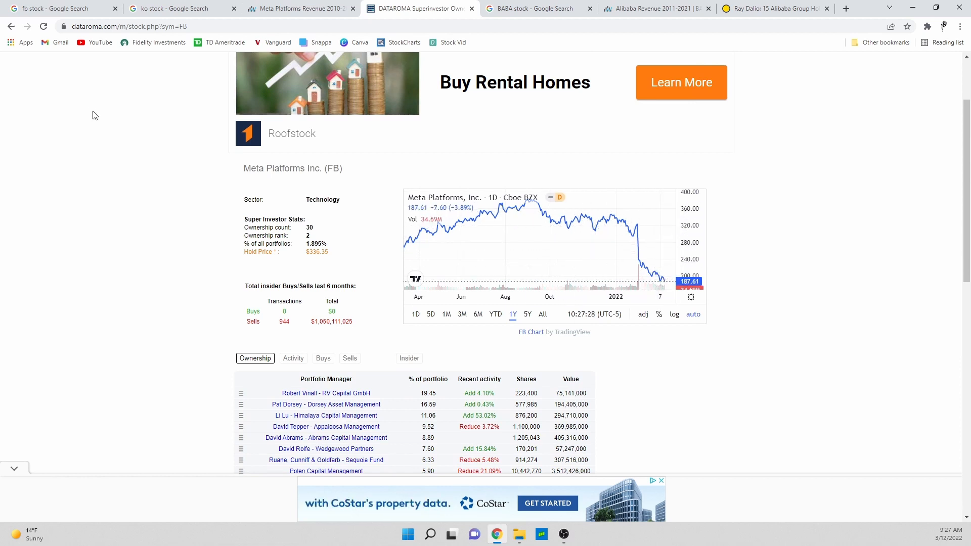
Go back from Meta's ownership page to the Dataroma home page
{"action": "left_click", "coordinate": [11, 26]}
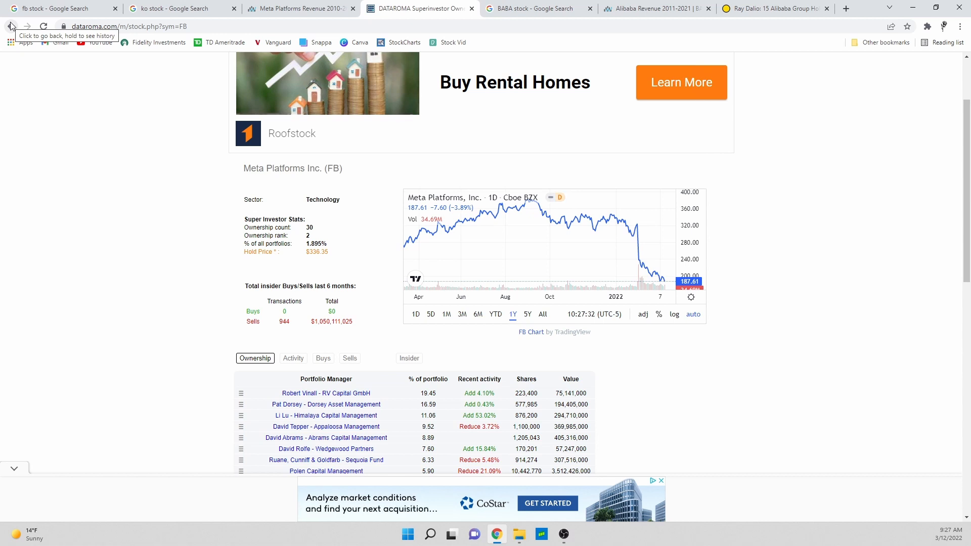